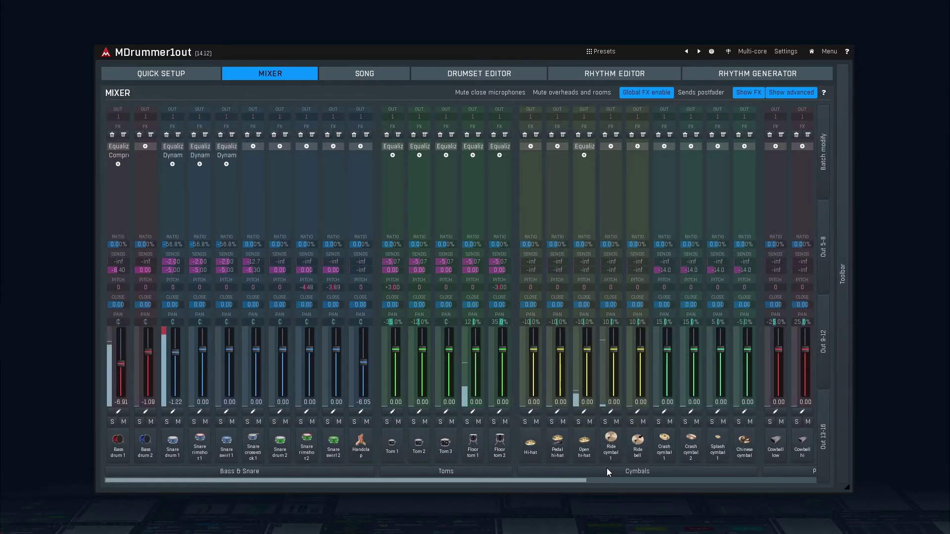
Collapse the Utility and Out 1-4 channel groups of the mixer and expand both again.
{"action": "left_click_drag", "start_coordinate": [580, 479], "coordinate": [735, 483]}
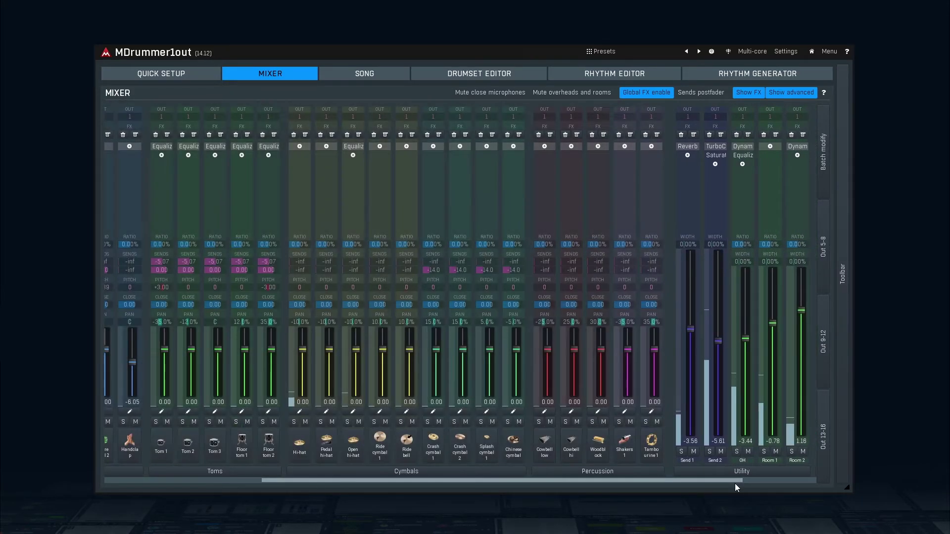
{"action": "left_click_drag", "start_coordinate": [735, 480], "coordinate": [815, 481]}
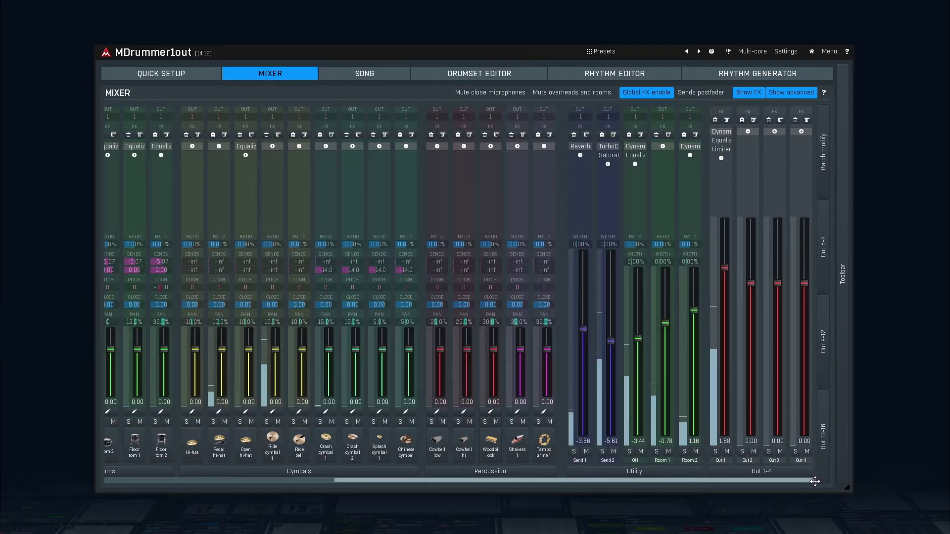
{"action": "left_click", "coordinate": [785, 474]}
{"action": "scroll", "coordinate": [747, 474], "scroll_direction": "left", "scroll_amount": 3}
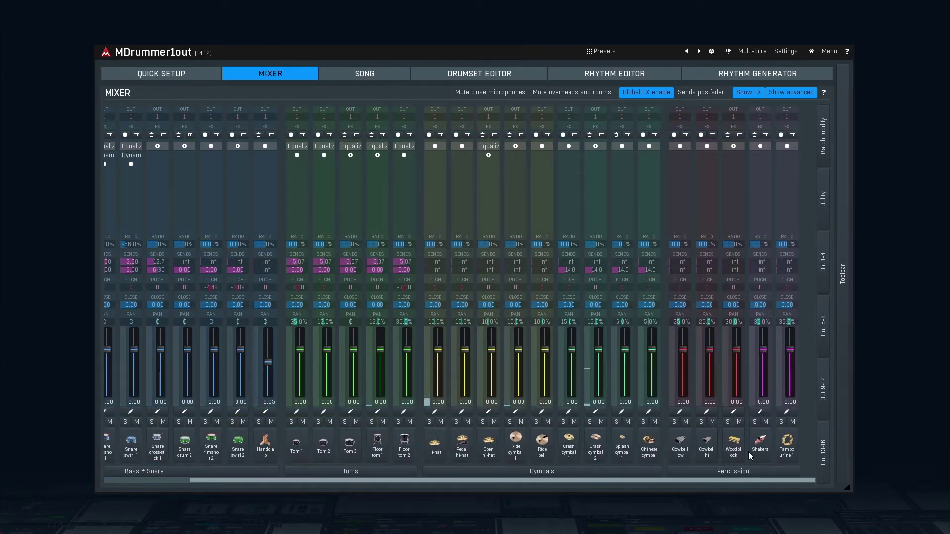
{"action": "left_click", "coordinate": [823, 251]}
{"action": "left_click", "coordinate": [824, 253]}
{"action": "left_click_drag", "start_coordinate": [644, 478], "coordinate": [559, 479]}
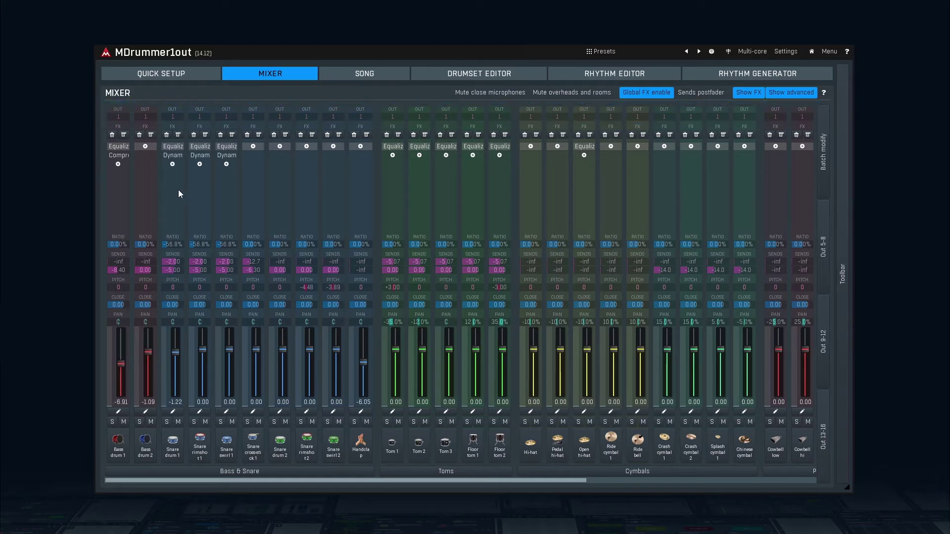
Route Bass drum 2 to output 2 and set it back to output 1.
{"action": "left_click", "coordinate": [150, 118]}
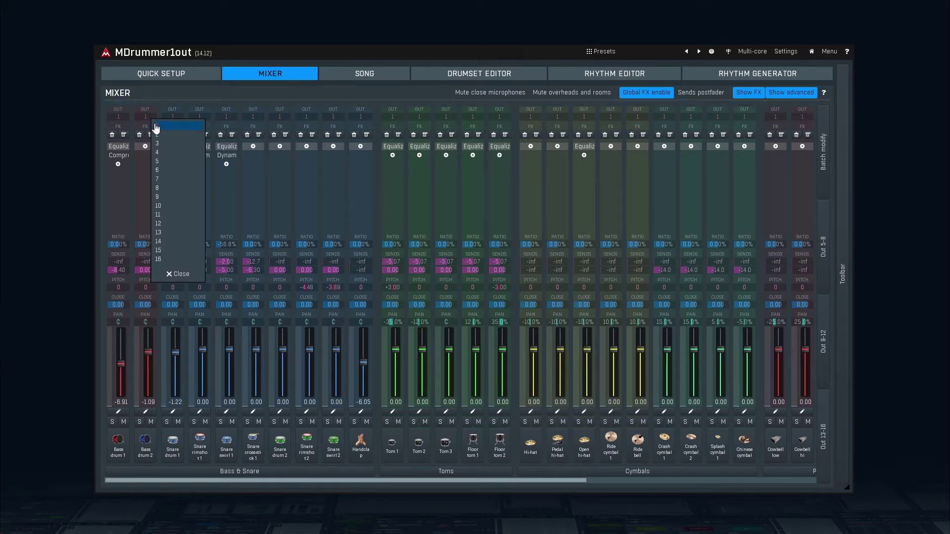
{"action": "left_click", "coordinate": [166, 135]}
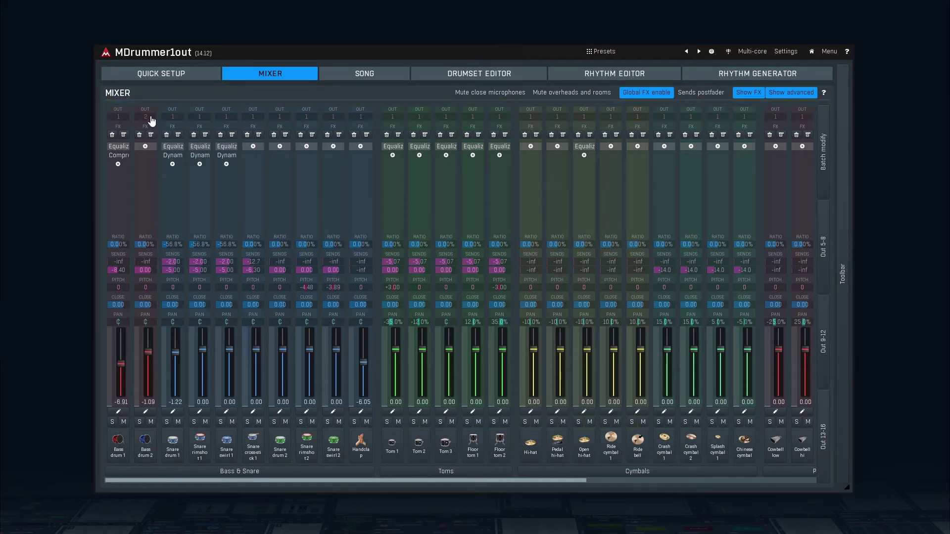
{"action": "left_click", "coordinate": [150, 118]}
{"action": "left_click", "coordinate": [166, 125]}
Add a DrumLeveler effect from the Dynamics category to Bass drum 2 and close its window.
{"action": "left_click", "coordinate": [146, 147]}
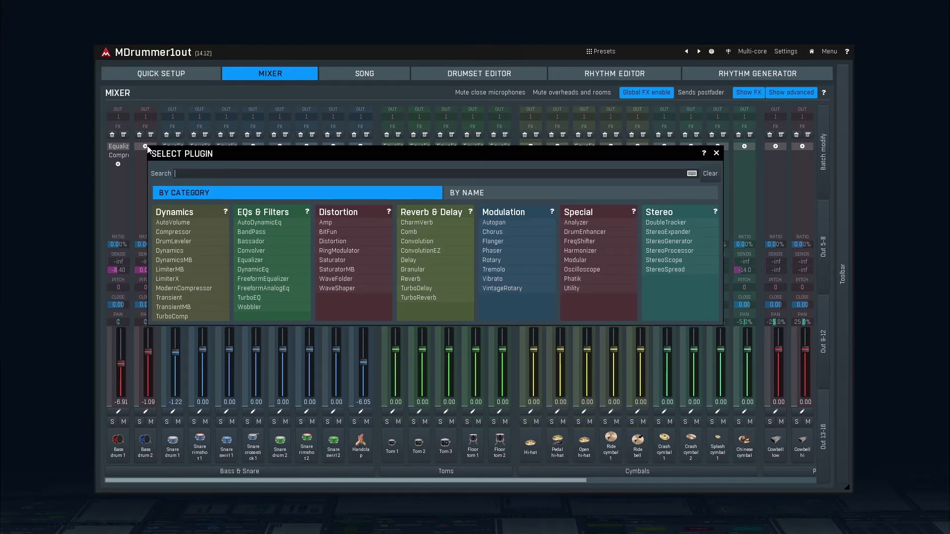
{"action": "left_click", "coordinate": [182, 241]}
{"action": "left_click_drag", "start_coordinate": [467, 277], "coordinate": [243, 93]}
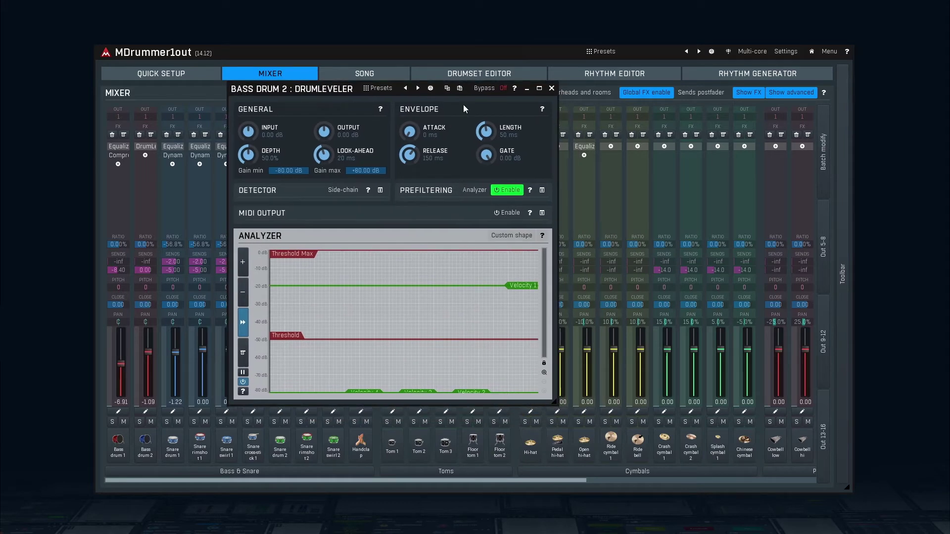
{"action": "left_click", "coordinate": [551, 89]}
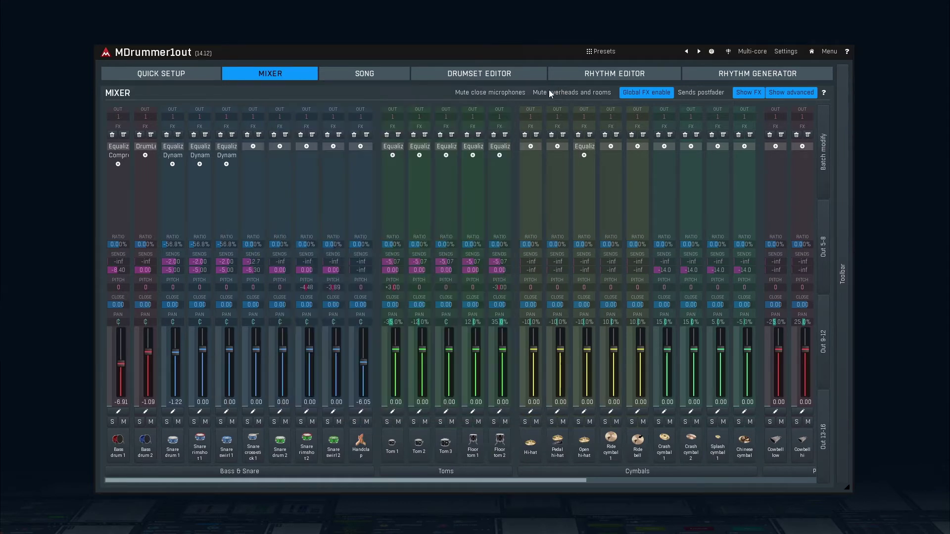
Add an Equalizer as the second effect on Bass drum 2 and close its window.
{"action": "left_click", "coordinate": [146, 156]}
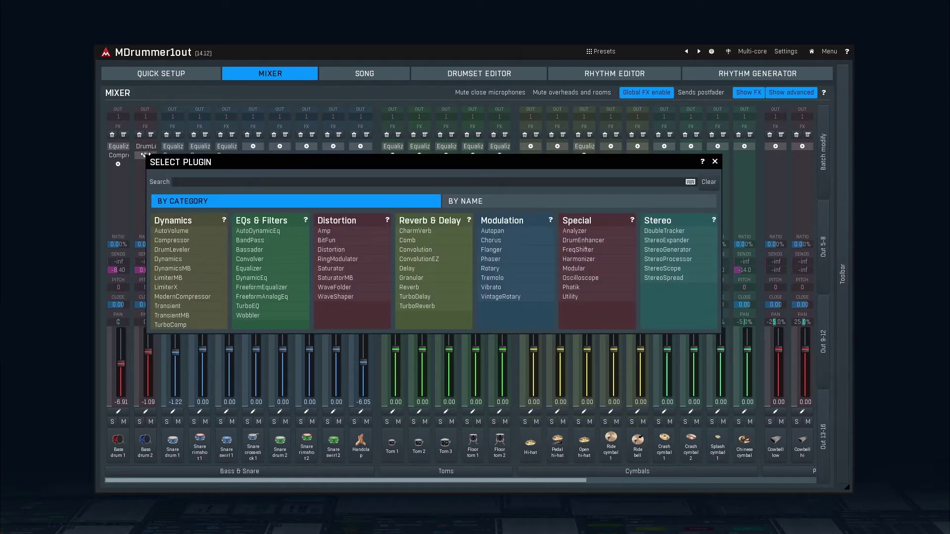
{"action": "left_click", "coordinate": [250, 268]}
{"action": "left_click_drag", "start_coordinate": [507, 276], "coordinate": [544, 238]}
{"action": "left_click", "coordinate": [799, 236]}
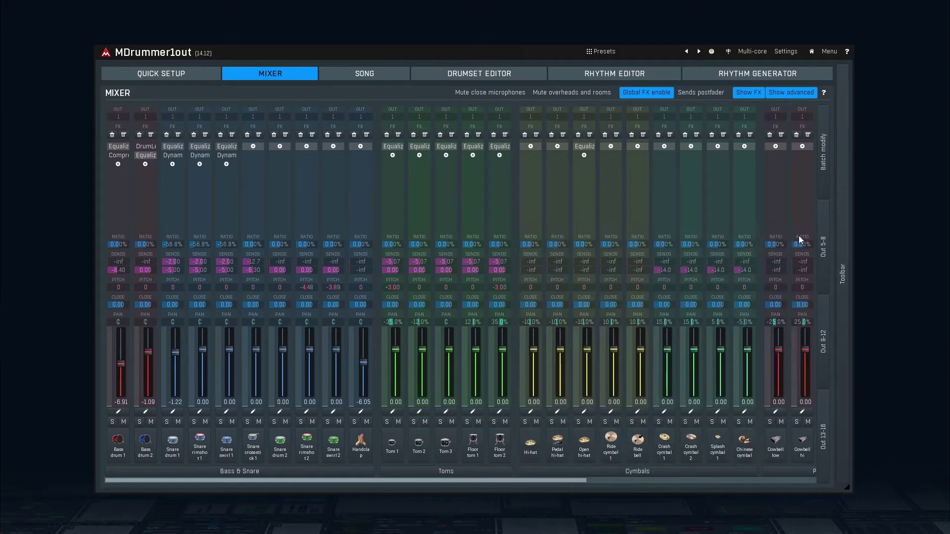
Open Bass drum 2's DrumLeveler and Equalizer windows, arrange them beside each other and close both.
{"action": "left_click", "coordinate": [149, 145]}
{"action": "left_click", "coordinate": [146, 155]}
{"action": "left_click_drag", "start_coordinate": [344, 157], "coordinate": [548, 228]}
{"action": "left_click_drag", "start_coordinate": [367, 119], "coordinate": [277, 99]}
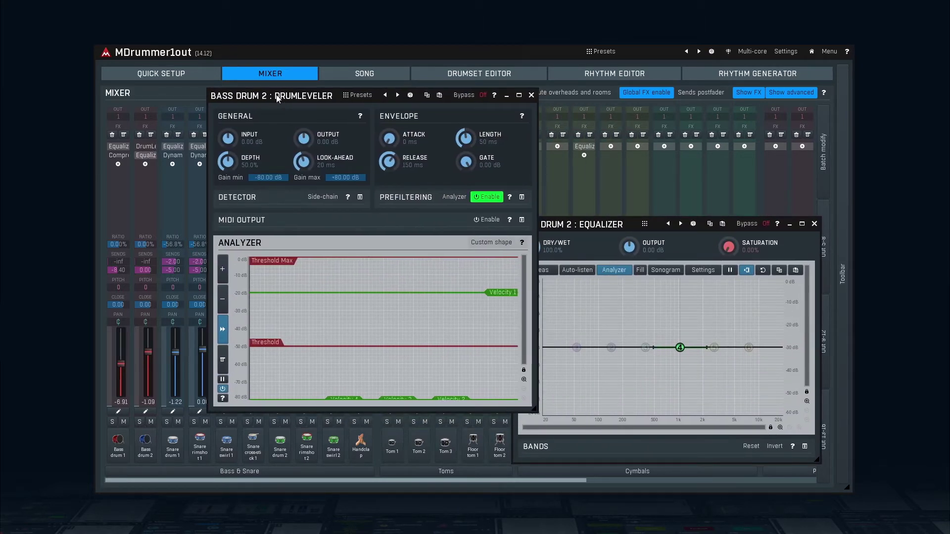
{"action": "left_click", "coordinate": [532, 95]}
{"action": "left_click", "coordinate": [814, 224]}
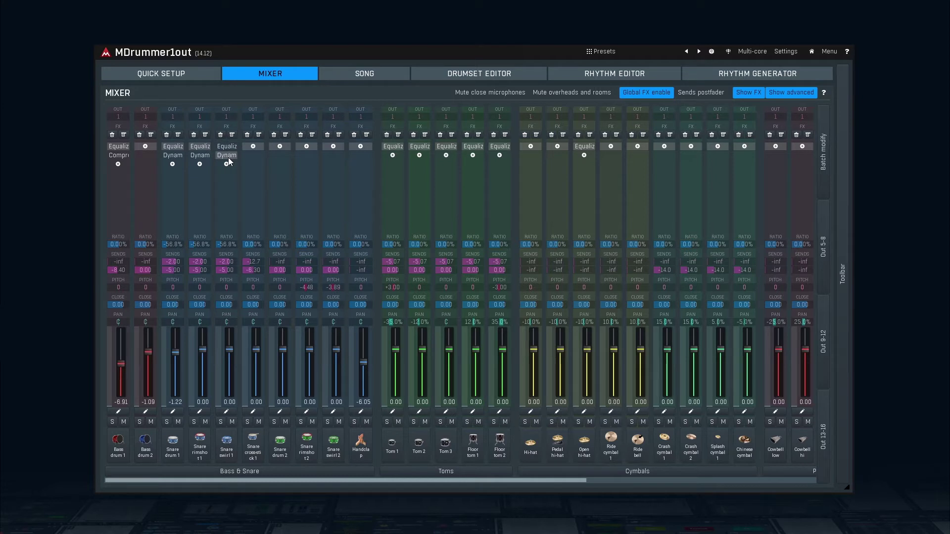
Check the preset, copy and randomize options available for Bass drum 2's effect chain.
{"action": "left_click", "coordinate": [150, 134]}
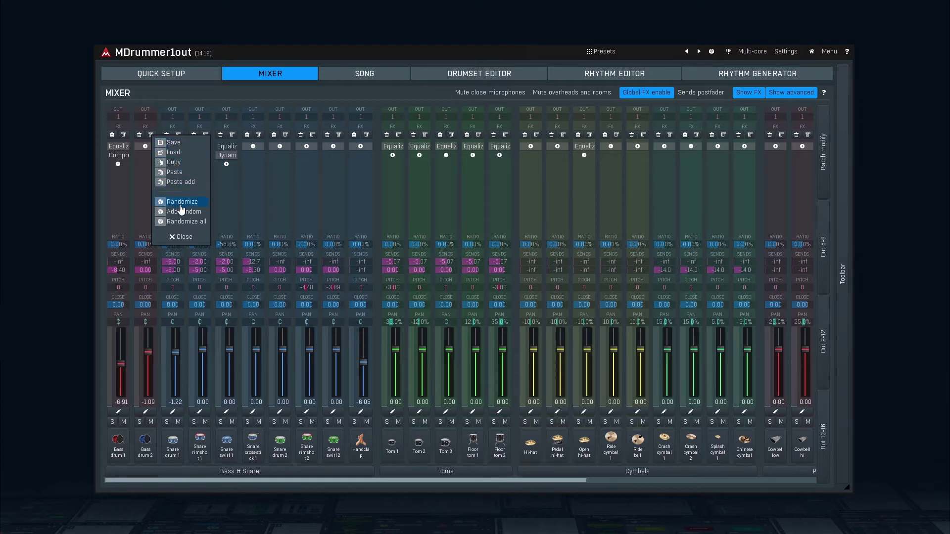
{"action": "left_click", "coordinate": [181, 237]}
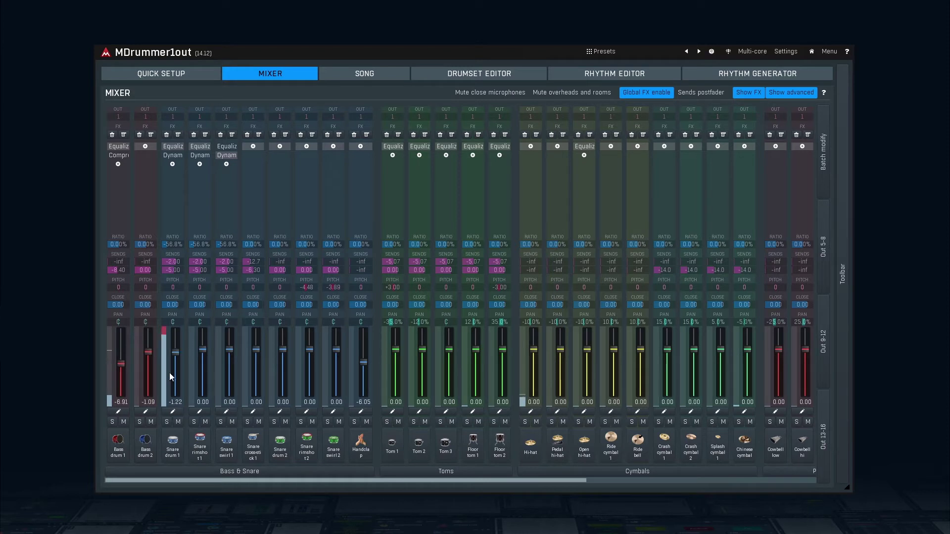
Solo Snare drum 1 and adjust its ratio to -50.4%.
{"action": "left_click", "coordinate": [166, 422]}
{"action": "left_click_drag", "start_coordinate": [173, 244], "coordinate": [173, 266]}
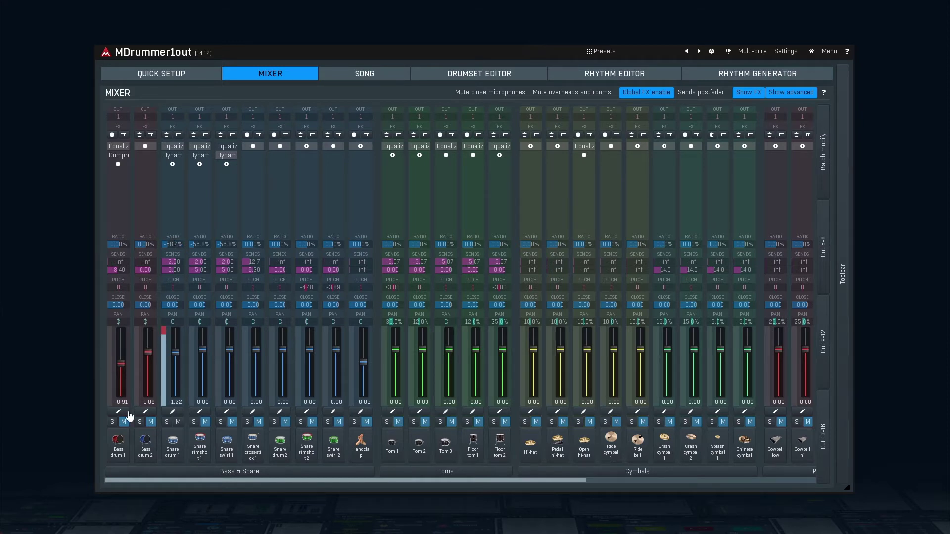
Solo Bass drum 1, try different ratio values, reset the ratio to 0.00% and release the solo.
{"action": "left_click", "coordinate": [113, 422]}
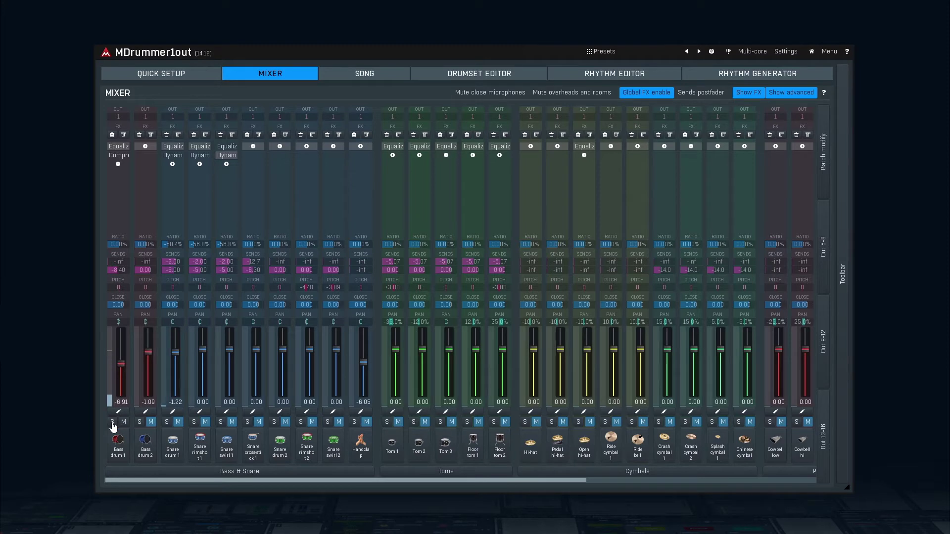
{"action": "left_click_drag", "start_coordinate": [118, 245], "coordinate": [113, 244]}
{"action": "left_click_drag", "start_coordinate": [113, 244], "coordinate": [118, 242]}
{"action": "double_click", "coordinate": [118, 244]}
{"action": "left_click", "coordinate": [112, 423]}
Try different Send 1 and Send 2 levels on Snare drum 1, including -inf.
{"action": "left_click_drag", "start_coordinate": [180, 261], "coordinate": [201, 262]}
{"action": "left_click_drag", "start_coordinate": [180, 224], "coordinate": [180, 220]}
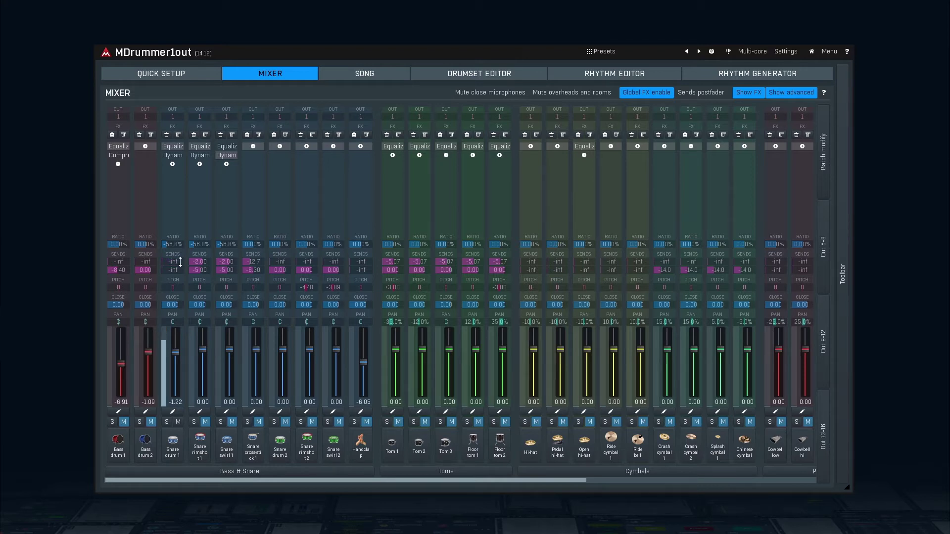
{"action": "left_click_drag", "start_coordinate": [180, 270], "coordinate": [176, 248]}
Adjust the fader of the Send 1 channel in the Utility group.
{"action": "left_click_drag", "start_coordinate": [254, 480], "coordinate": [405, 483]}
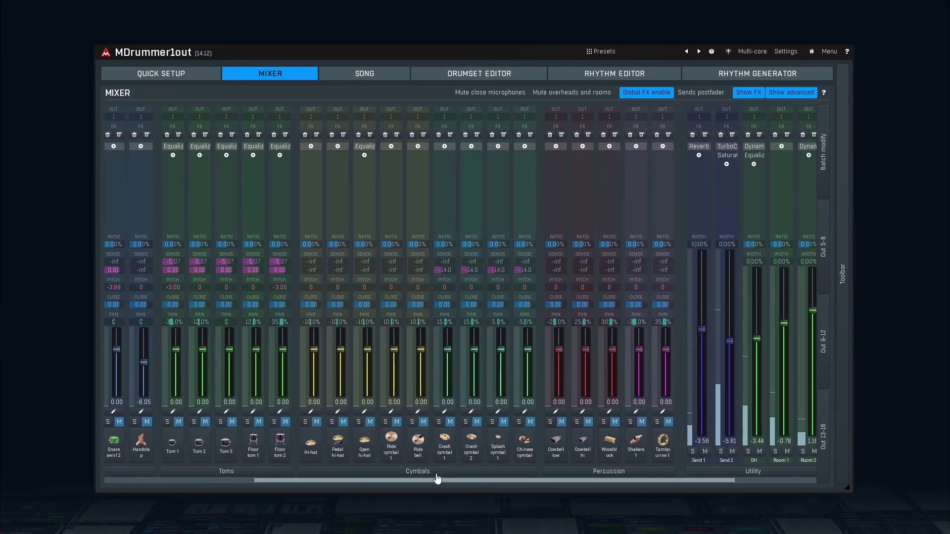
{"action": "left_click_drag", "start_coordinate": [702, 329], "coordinate": [729, 274]}
{"action": "scroll", "coordinate": [224, 227], "scroll_direction": "left", "scroll_amount": 4}
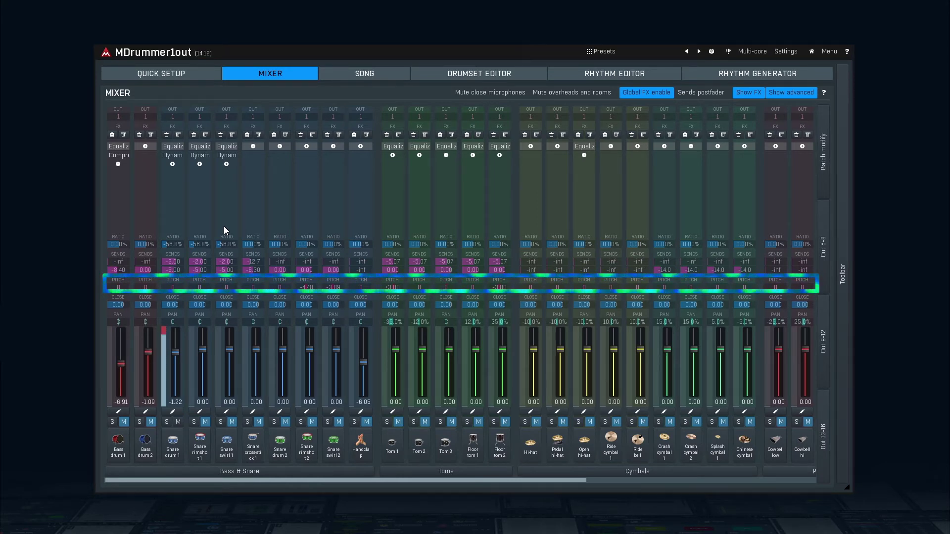
Try different pitch and close-microphone values on Snare drum 1.
{"action": "mouse_move", "coordinate": [180, 287]}
{"action": "left_mouse_down"}
{"action": "mouse_move", "coordinate": [170, 287]}
{"action": "mouse_move", "coordinate": [174, 311]}
{"action": "mouse_move", "coordinate": [174, 282]}
{"action": "mouse_move", "coordinate": [174, 292]}
{"action": "left_mouse_up"}
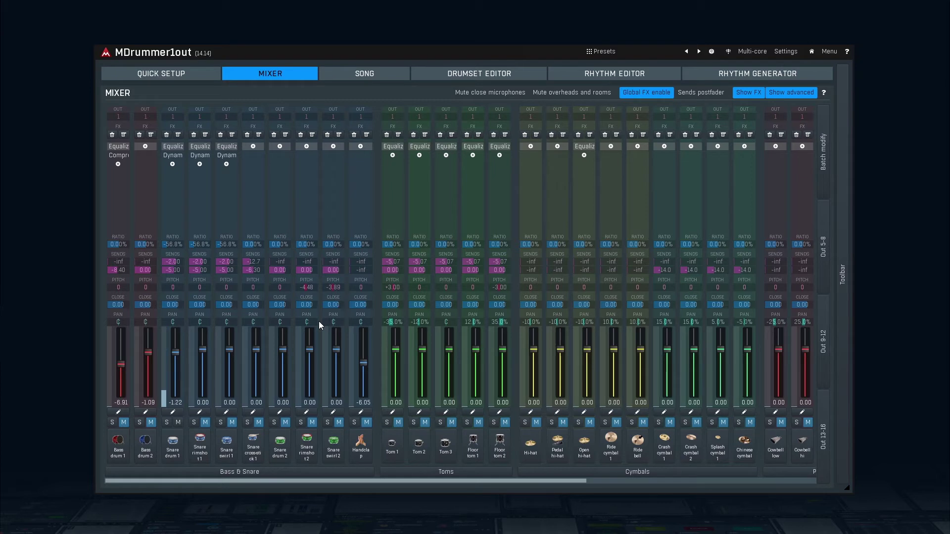
{"action": "left_click_drag", "start_coordinate": [179, 304], "coordinate": [179, 379]}
{"action": "left_click_drag", "start_coordinate": [179, 420], "coordinate": [179, 361]}
{"action": "left_click_drag", "start_coordinate": [179, 306], "coordinate": [178, 310]}
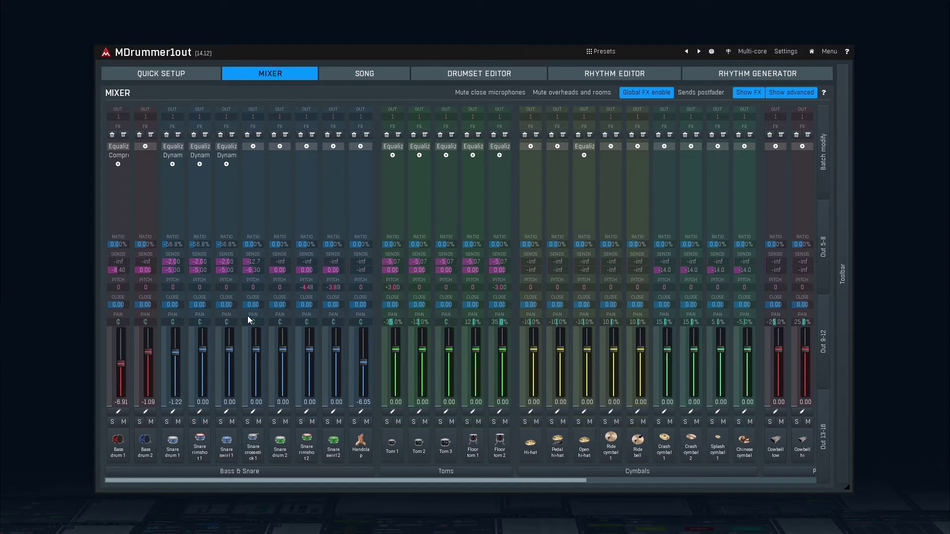
Change Snare swirl 1's pan to about 47% and its volume to -0.10, and reset both to their defaults.
{"action": "mouse_move", "coordinate": [227, 322]}
{"action": "left_mouse_down"}
{"action": "mouse_move", "coordinate": [228, 331]}
{"action": "mouse_move", "coordinate": [228, 308]}
{"action": "left_mouse_up"}
{"action": "mouse_move", "coordinate": [229, 349]}
{"action": "left_mouse_down"}
{"action": "mouse_move", "coordinate": [229, 365]}
{"action": "mouse_move", "coordinate": [229, 350]}
{"action": "left_mouse_up"}
{"action": "right_click", "coordinate": [230, 350]}
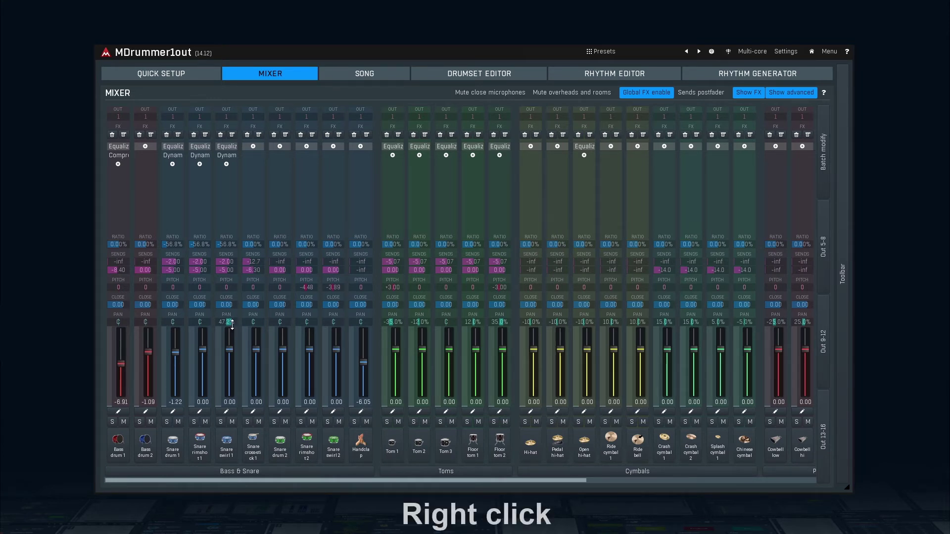
{"action": "right_click", "coordinate": [233, 262]}
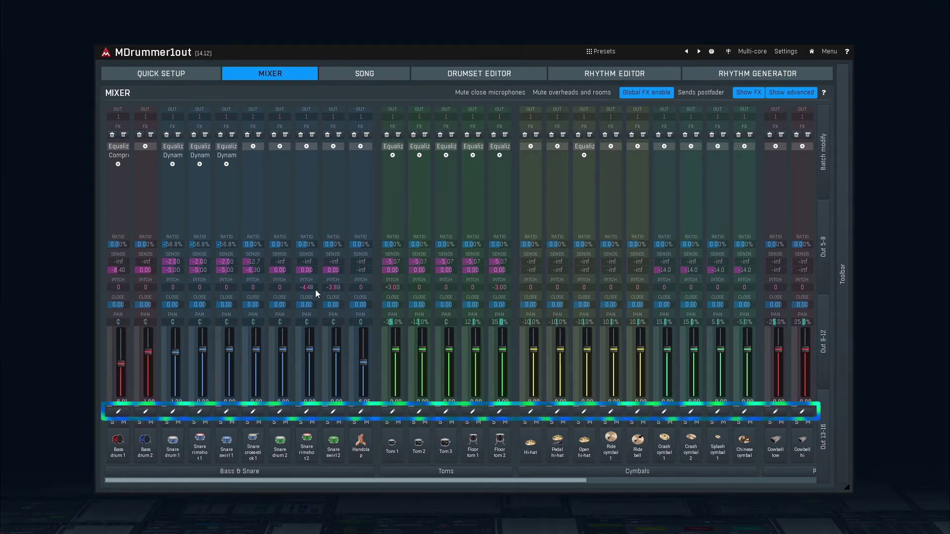
Open Bass drum 2 in the drumset editor and review its envelope, pitch, color and mixer settings.
{"action": "left_click", "coordinate": [145, 411]}
{"action": "left_click", "coordinate": [519, 239]}
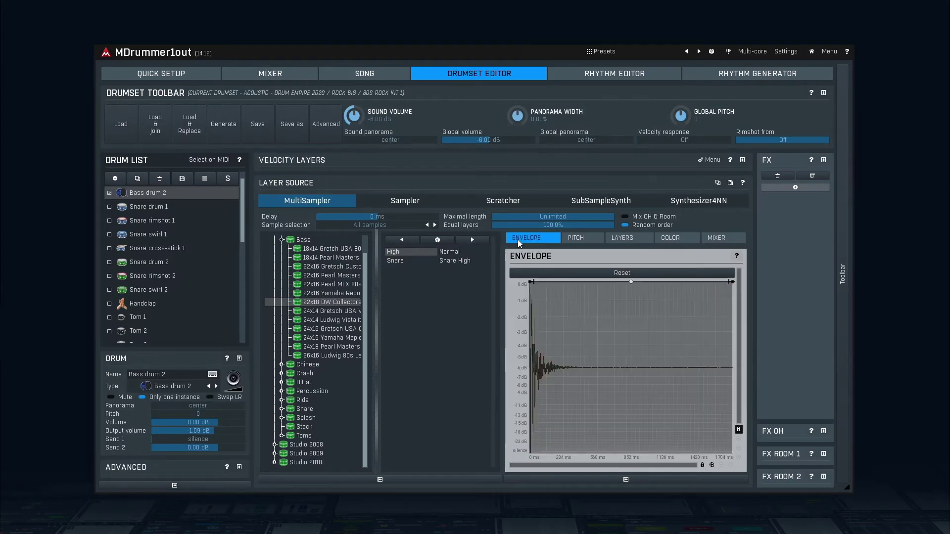
{"action": "left_click", "coordinate": [579, 239]}
{"action": "left_click", "coordinate": [675, 239]}
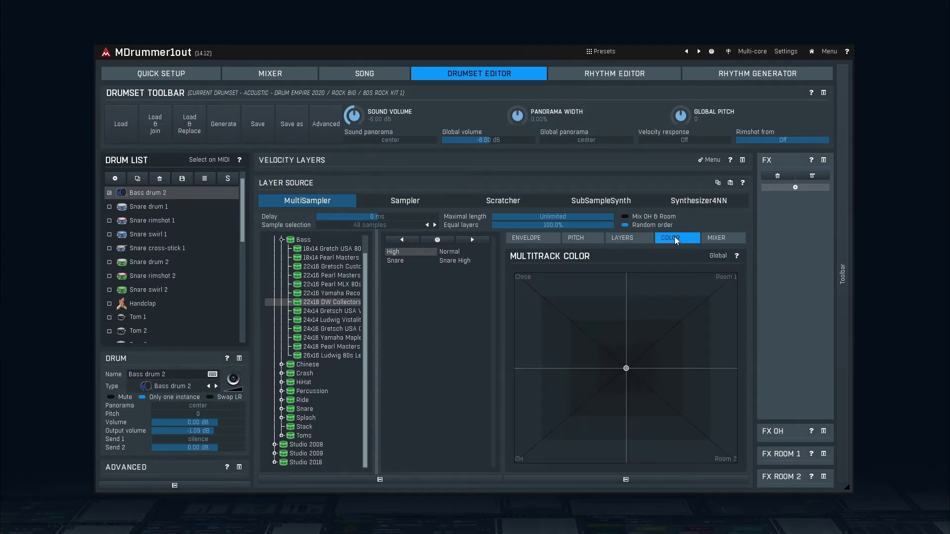
{"action": "left_click", "coordinate": [717, 239]}
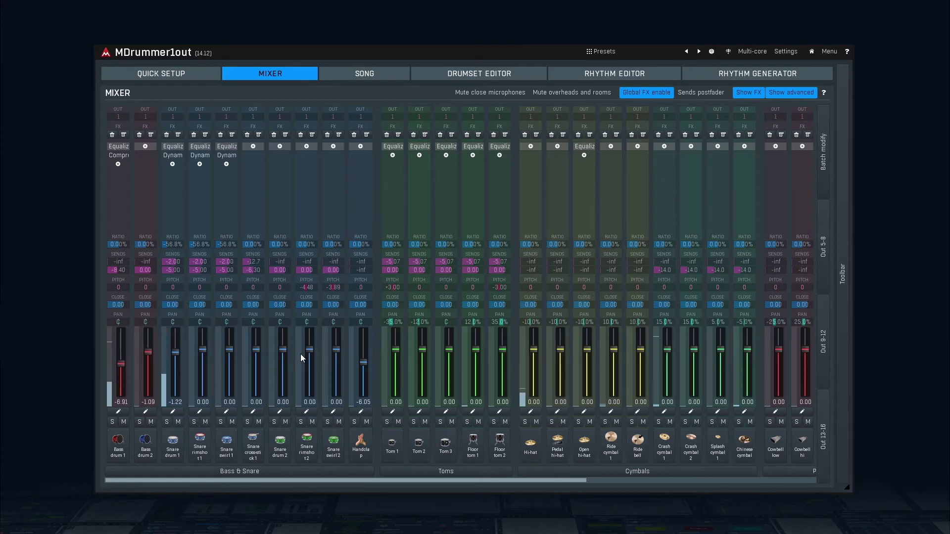
Solo Bass drum 1 in the mixer and release the solo.
{"action": "left_click", "coordinate": [113, 422]}
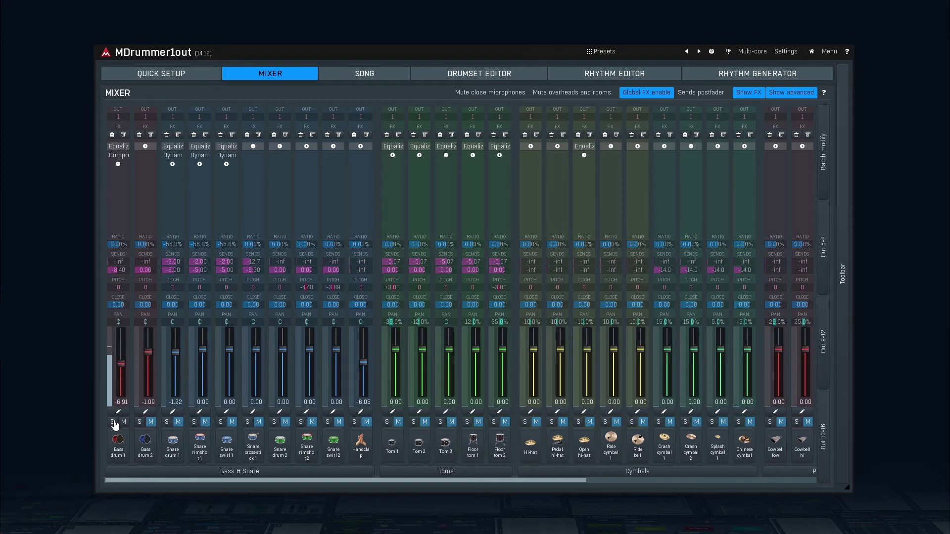
{"action": "left_click", "coordinate": [113, 422]}
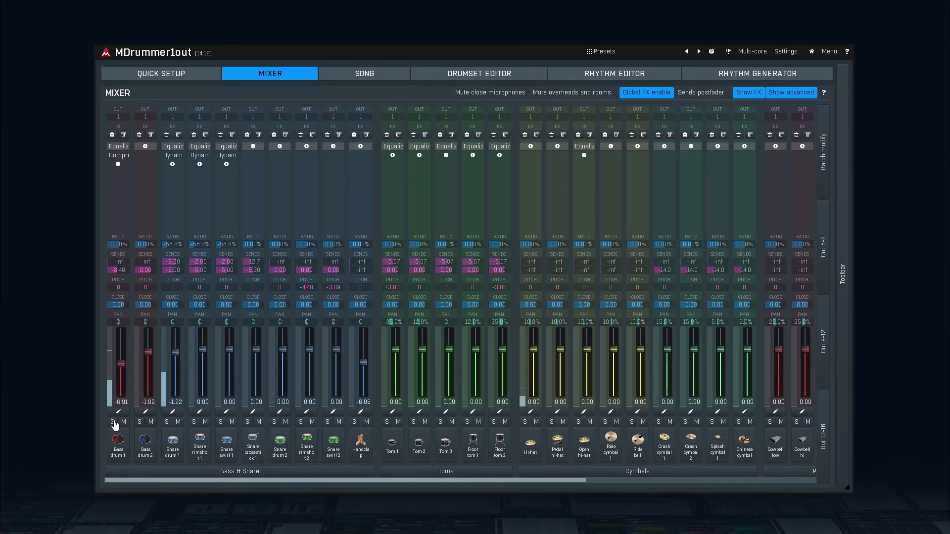
Solo Snare drum 1 and lower its Send 1 level to -inf.
{"action": "left_click", "coordinate": [167, 423]}
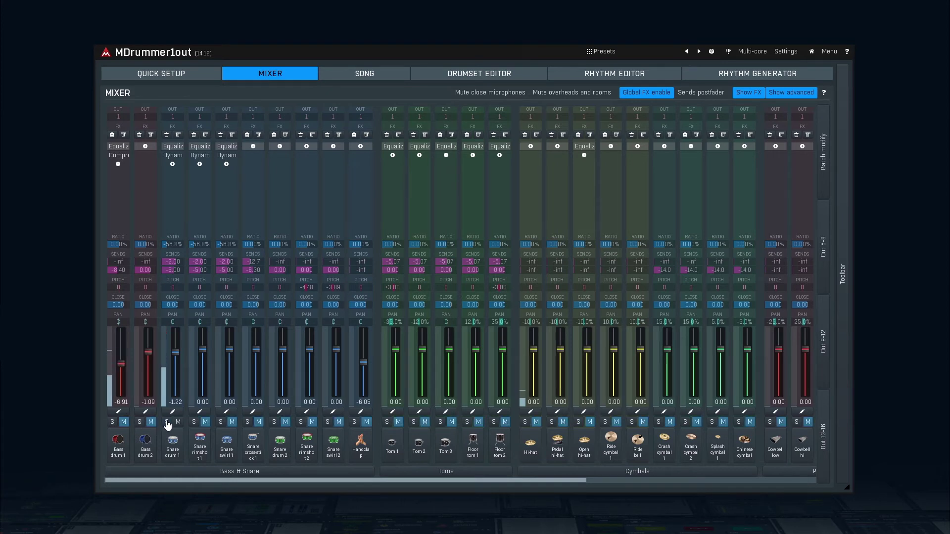
{"action": "left_click_drag", "start_coordinate": [183, 261], "coordinate": [183, 292]}
Switch muting of the close microphones on and off, and release the solo on Snare drum 1.
{"action": "left_click", "coordinate": [497, 94]}
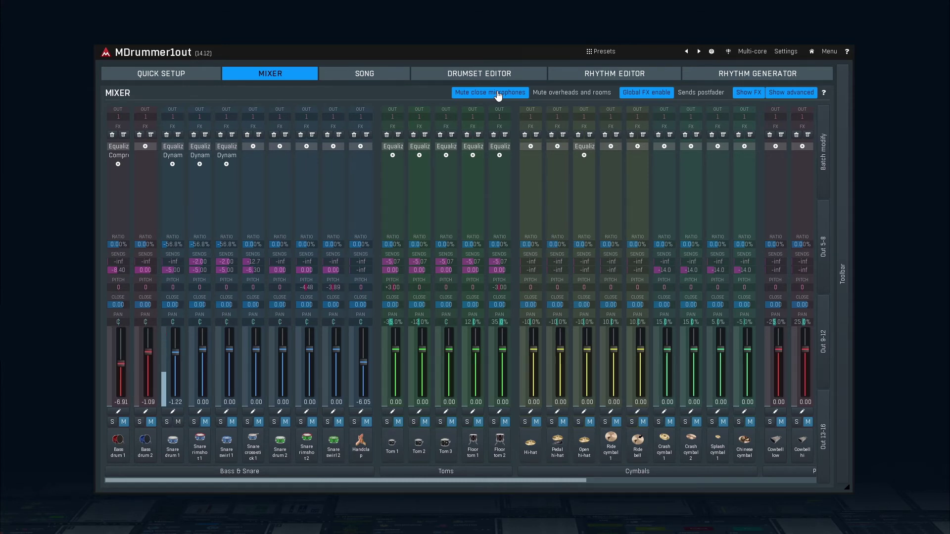
{"action": "left_click", "coordinate": [497, 95]}
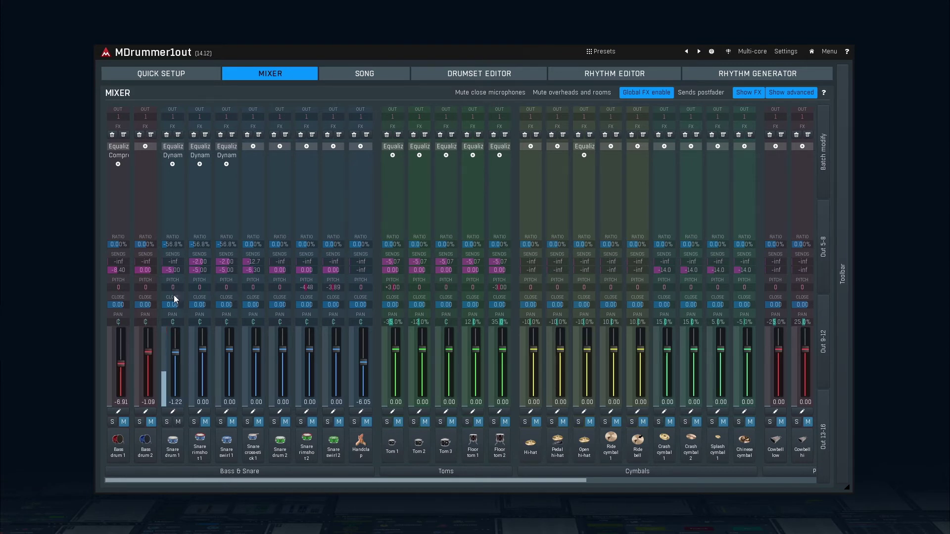
{"action": "left_click", "coordinate": [169, 425]}
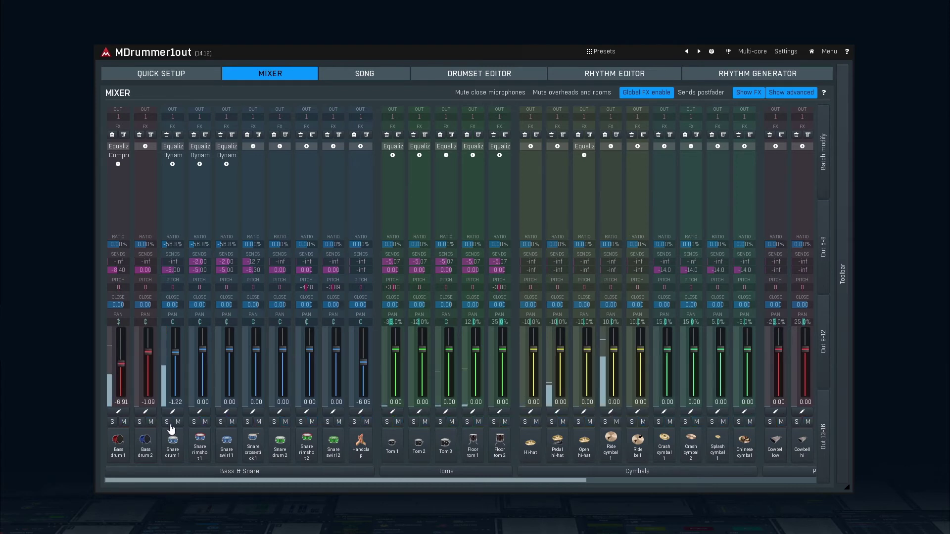
Solo Ride cymbal 1 and release the solo.
{"action": "left_click", "coordinate": [605, 423]}
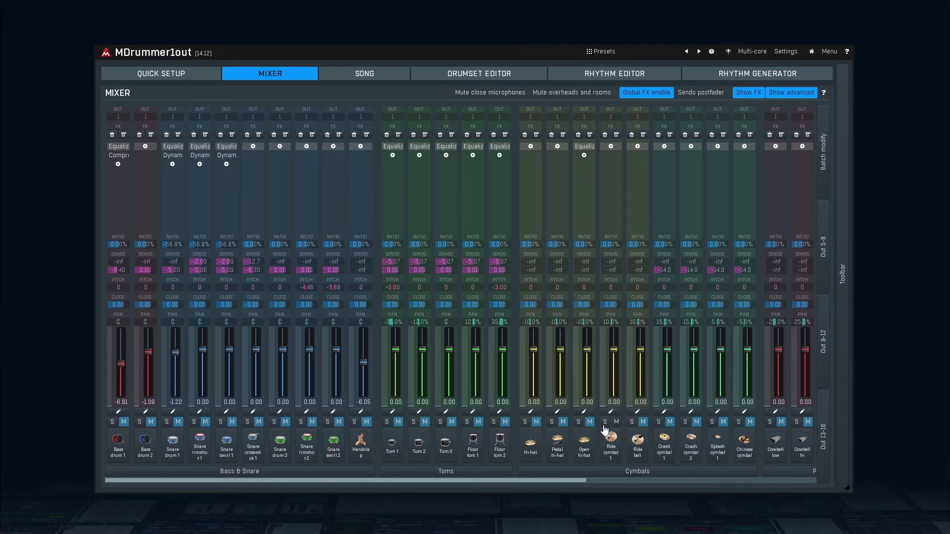
{"action": "left_click", "coordinate": [604, 424]}
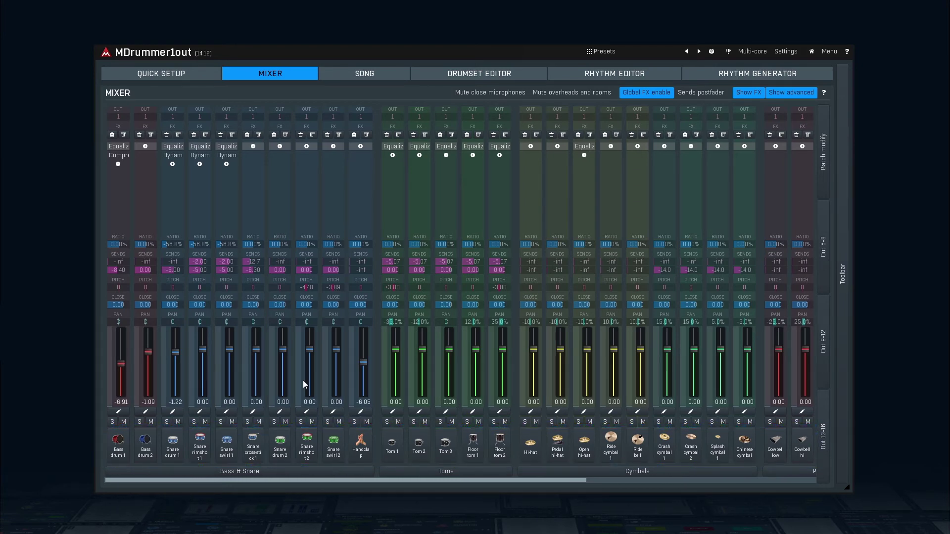
Audition the Bass drum 2 sound repeatedly from its mixer channel at different velocities.
{"action": "left_click", "coordinate": [137, 449]}
{"action": "left_click", "coordinate": [140, 451]}
{"action": "left_click", "coordinate": [144, 451]}
{"action": "left_click", "coordinate": [147, 451]}
{"action": "left_click", "coordinate": [149, 452]}
{"action": "left_click", "coordinate": [152, 452]}
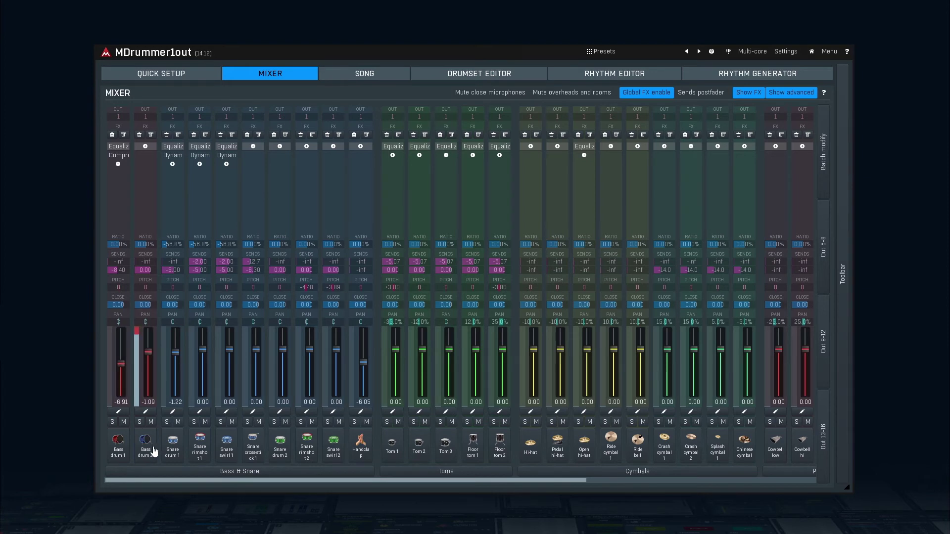
{"action": "left_click", "coordinate": [155, 451]}
{"action": "left_click", "coordinate": [156, 451]}
Solo Send 1 in the Utility group, try an extreme stereo width on it, and return the width to 0.00%.
{"action": "left_click_drag", "start_coordinate": [381, 480], "coordinate": [615, 476]}
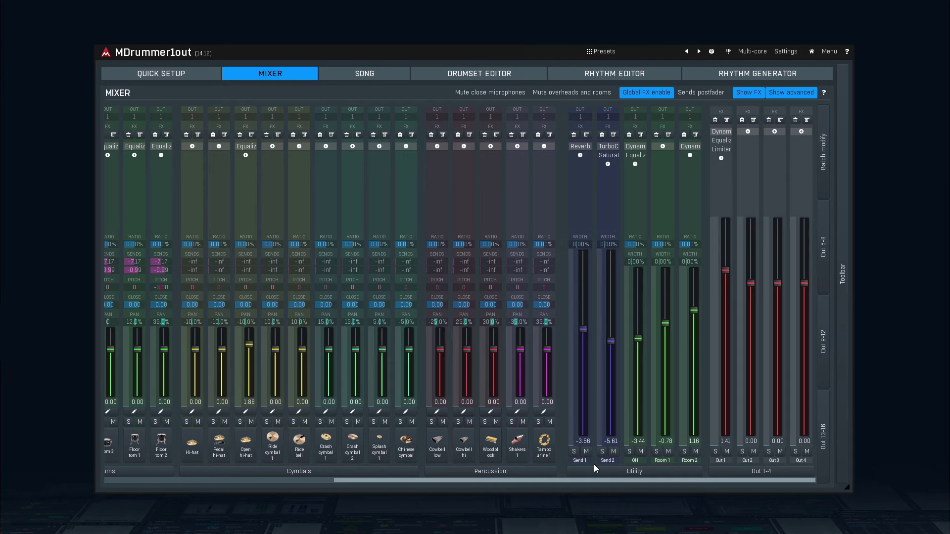
{"action": "left_click", "coordinate": [574, 452]}
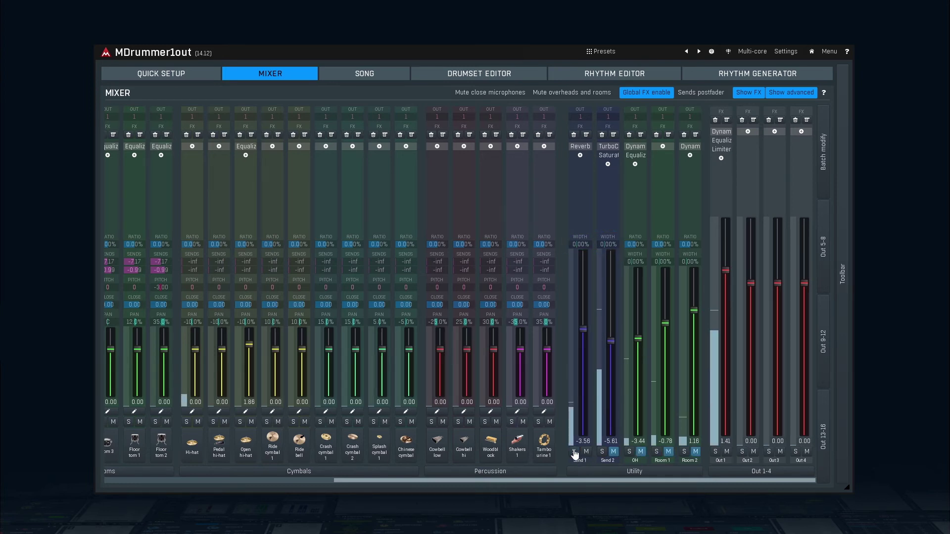
{"action": "left_click_drag", "start_coordinate": [583, 244], "coordinate": [570, 244]}
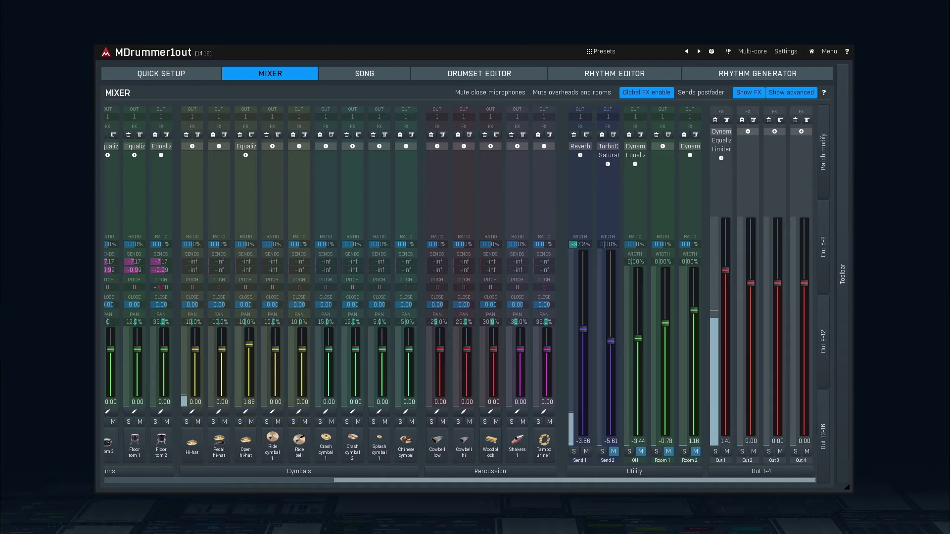
{"action": "left_click_drag", "start_coordinate": [581, 277], "coordinate": [581, 246]}
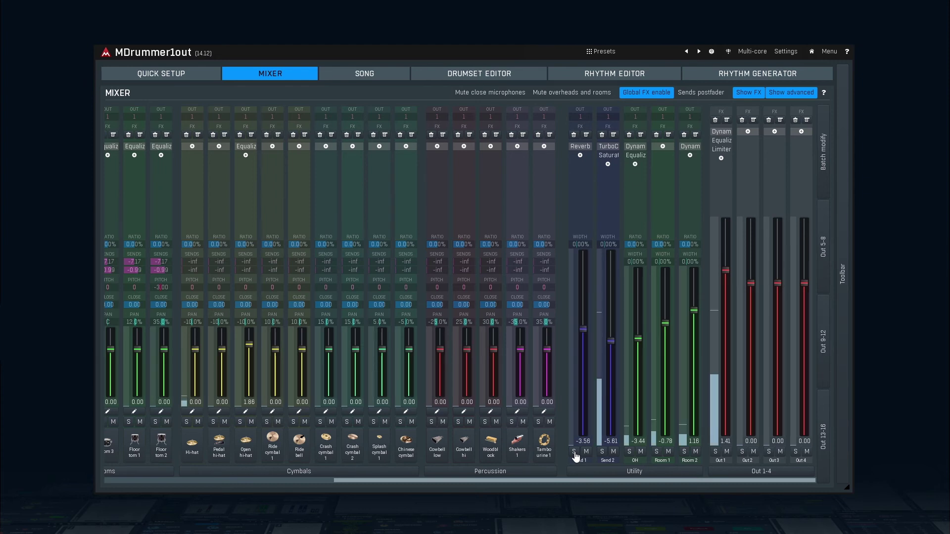
Solo Room 1, try different ratio settings on it, and reset the ratio to its default.
{"action": "left_click", "coordinate": [656, 452]}
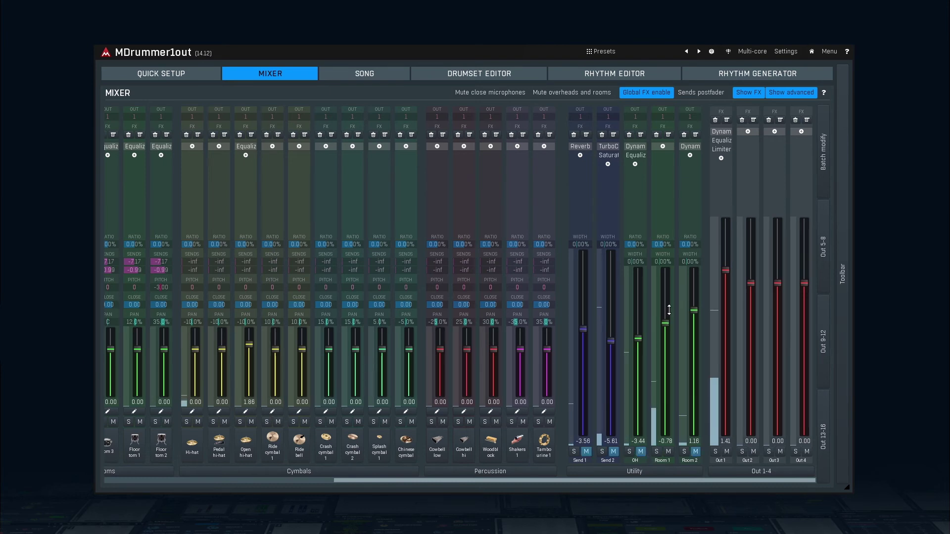
{"action": "mouse_move", "coordinate": [662, 244]}
{"action": "left_mouse_down"}
{"action": "mouse_move", "coordinate": [652, 244]}
{"action": "mouse_move", "coordinate": [661, 244]}
{"action": "left_mouse_up"}
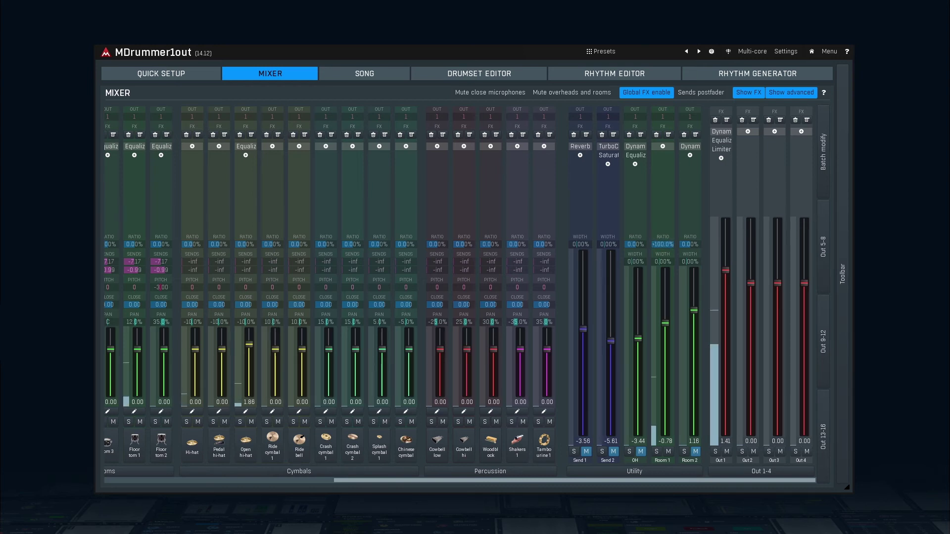
{"action": "left_click_drag", "start_coordinate": [674, 244], "coordinate": [669, 244]}
{"action": "double_click", "coordinate": [669, 244]}
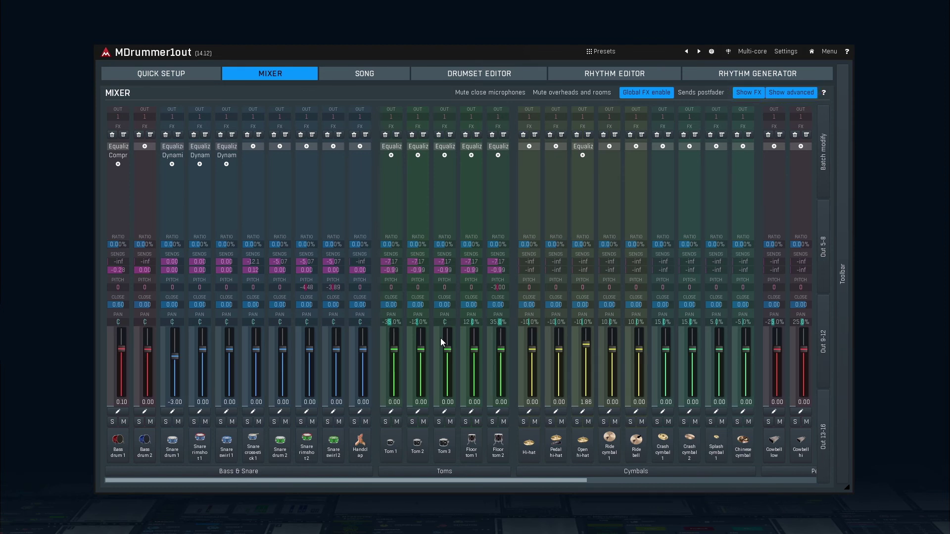
Hide the FX and advanced controls on the mixer channels and show both again.
{"action": "left_click", "coordinate": [746, 93]}
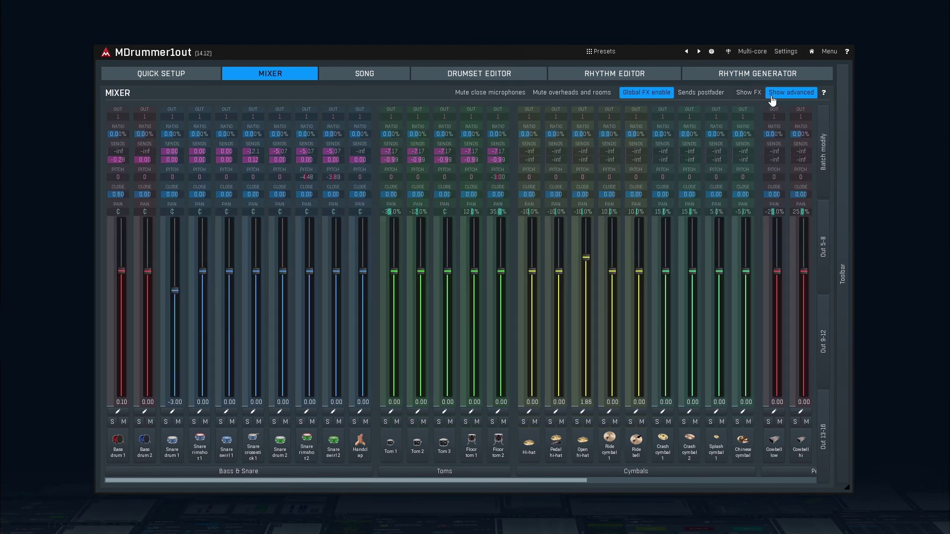
{"action": "left_click", "coordinate": [773, 97]}
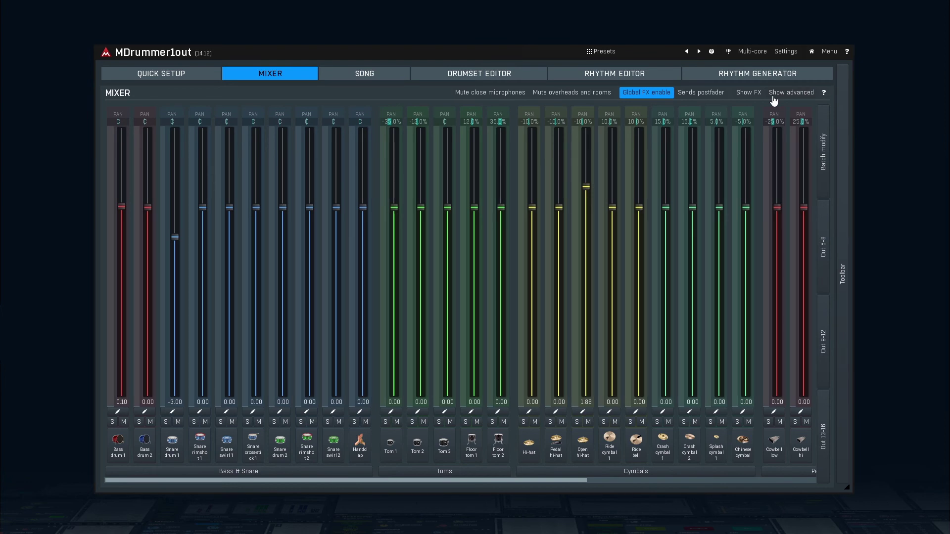
{"action": "left_click", "coordinate": [774, 97]}
{"action": "left_click", "coordinate": [749, 96]}
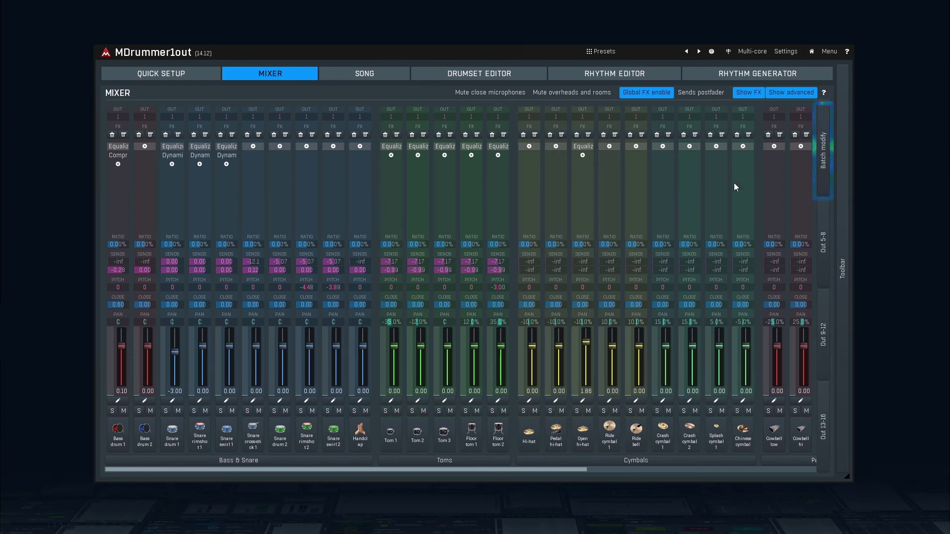
Open the batch modification controls, lower Send 1 of all toms to about -13.1 dB, and adjust Send 1 of Snare 1.
{"action": "left_click", "coordinate": [821, 168]}
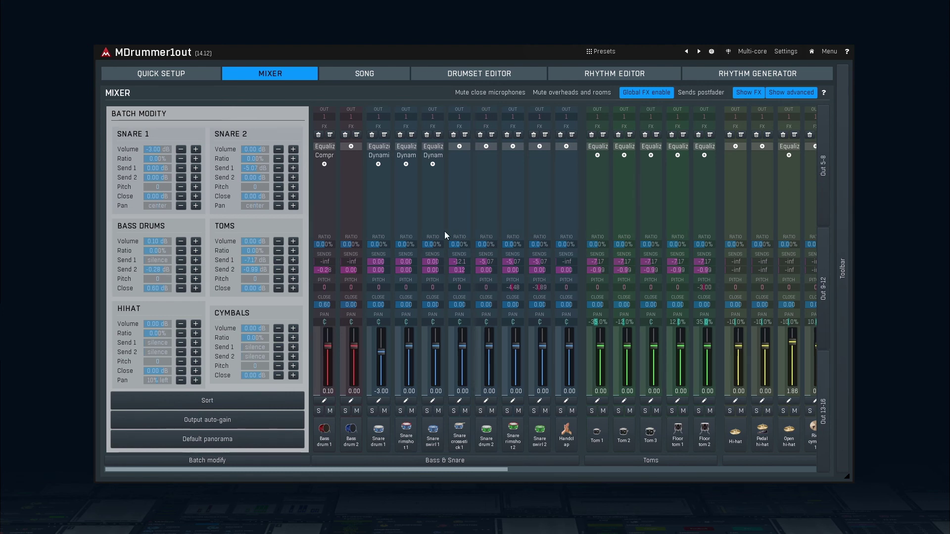
{"action": "left_click", "coordinate": [292, 262]}
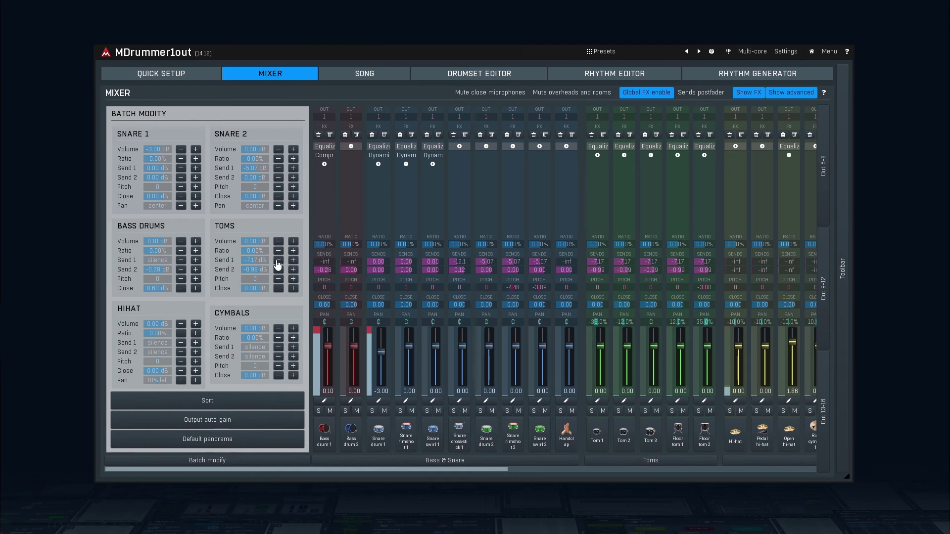
{"action": "left_click_drag", "start_coordinate": [254, 260], "coordinate": [255, 239]}
{"action": "left_click_drag", "start_coordinate": [263, 260], "coordinate": [264, 248]}
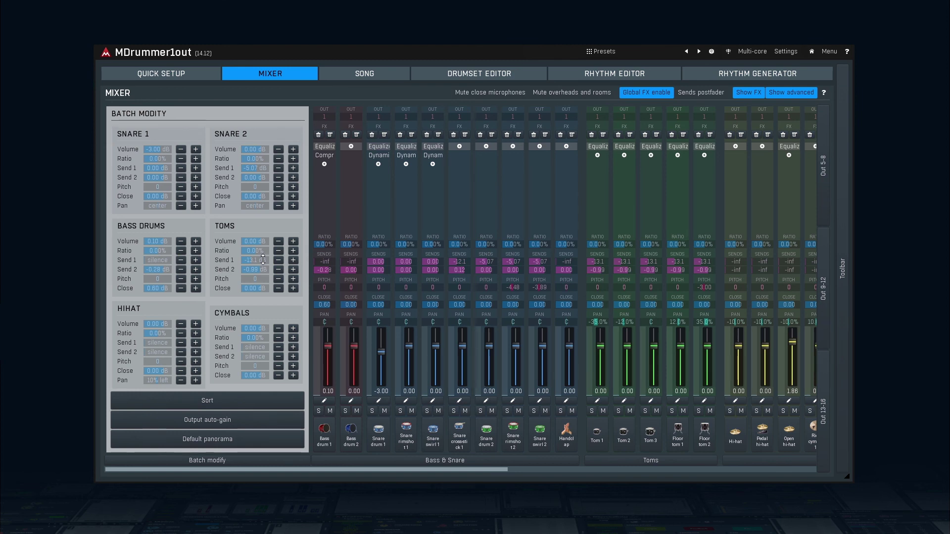
{"action": "left_click_drag", "start_coordinate": [170, 167], "coordinate": [170, 172]}
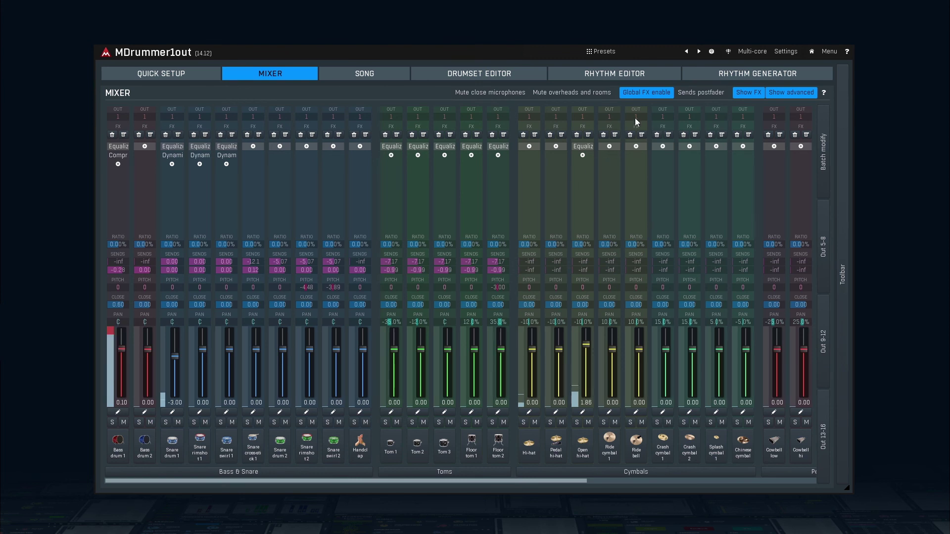
Compare the mix with and without global effects, leaving the global FX disabled.
{"action": "left_click", "coordinate": [650, 94]}
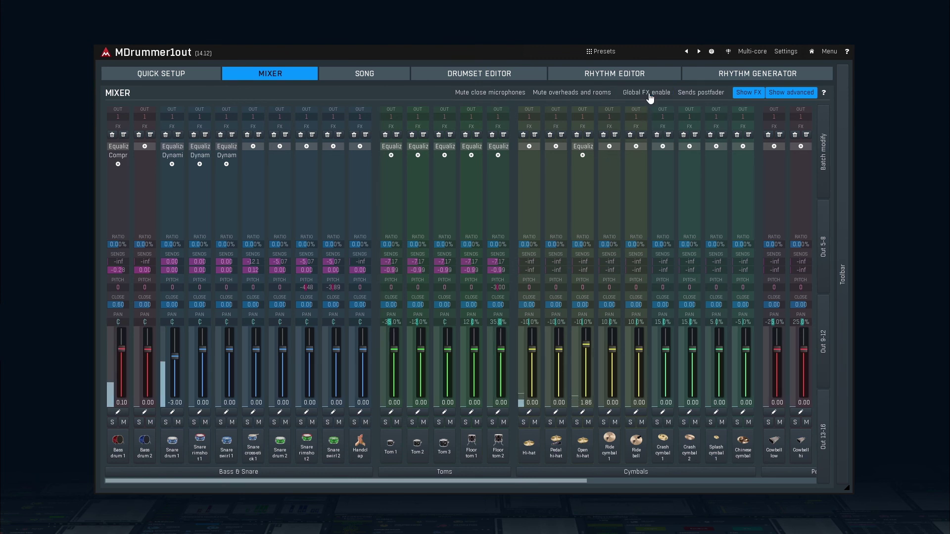
{"action": "left_click", "coordinate": [649, 95]}
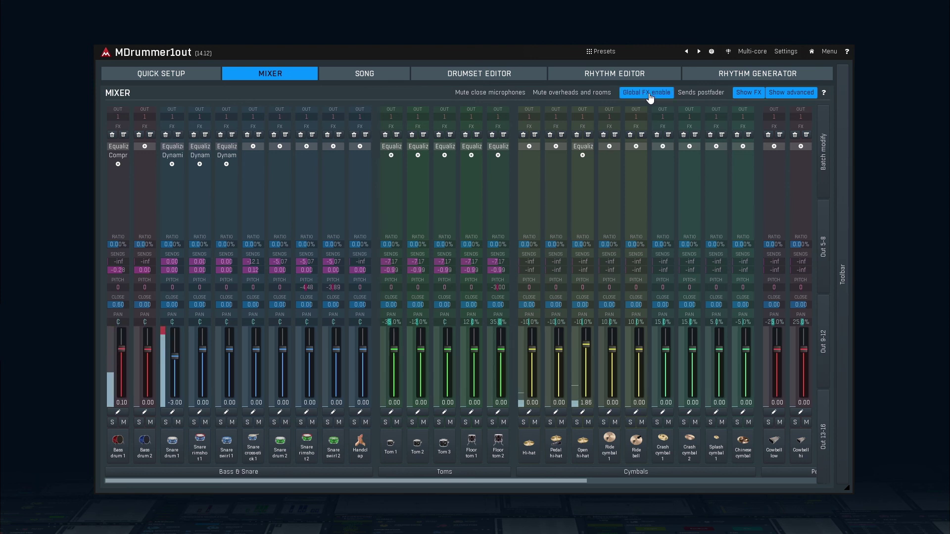
{"action": "left_click", "coordinate": [650, 96]}
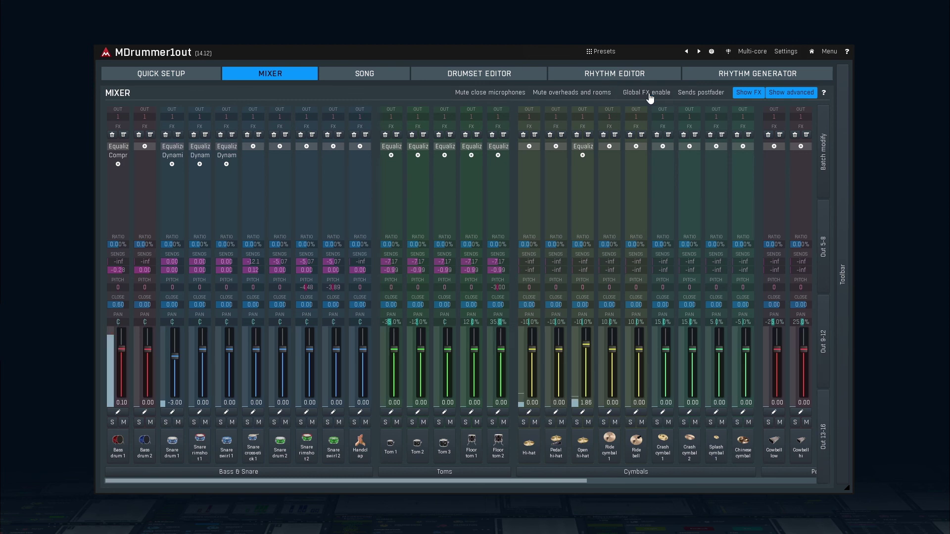